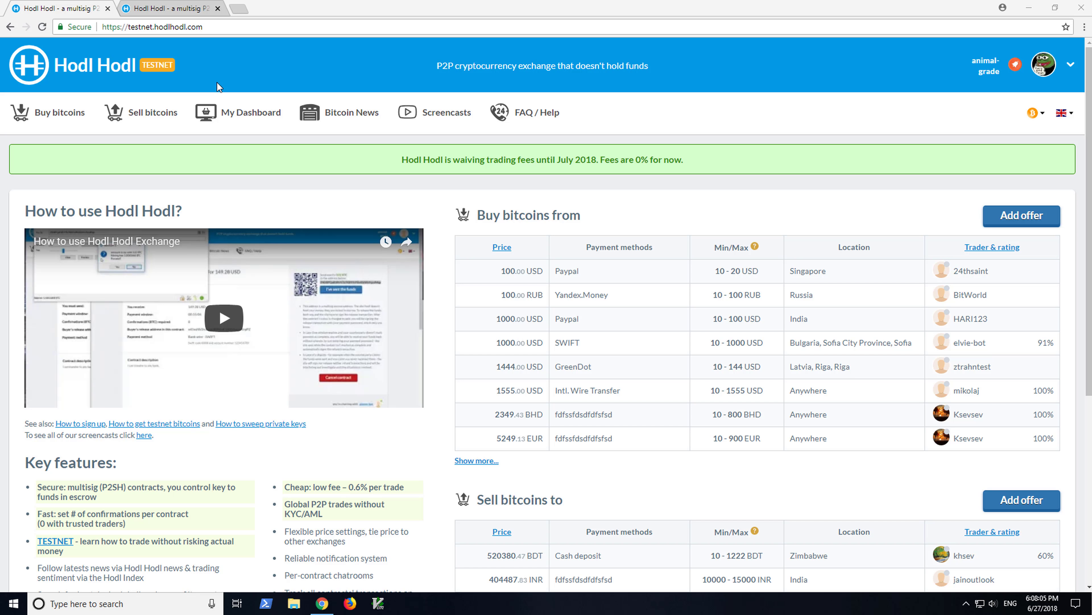
Step: On hodlhodl.com, open the profile's Two factor authentication tab, which shows 2FA disabled
left_click(179, 9)
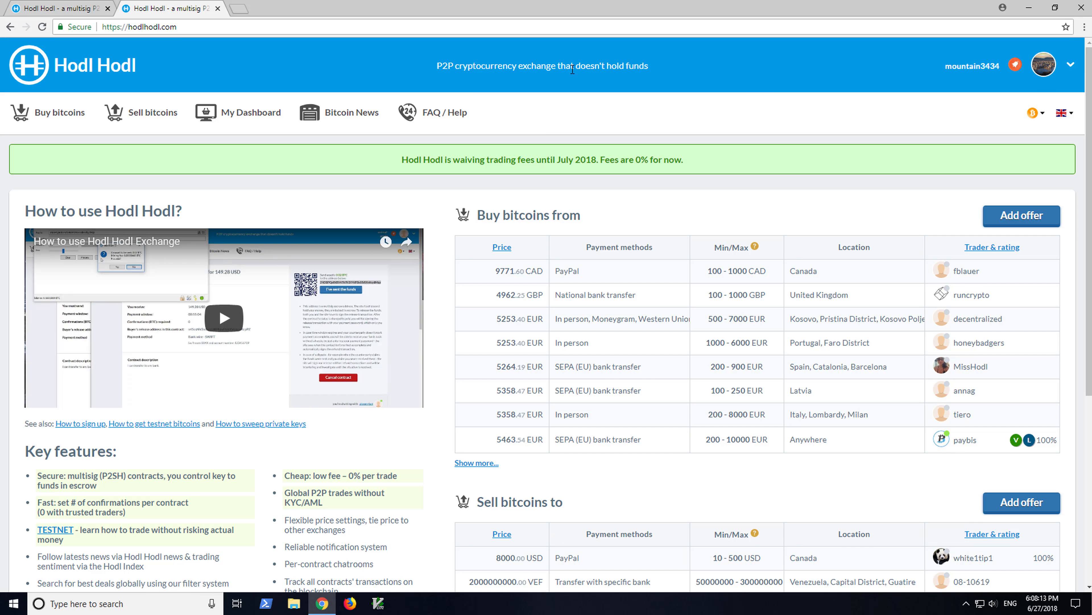
mouse_move(1008, 54)
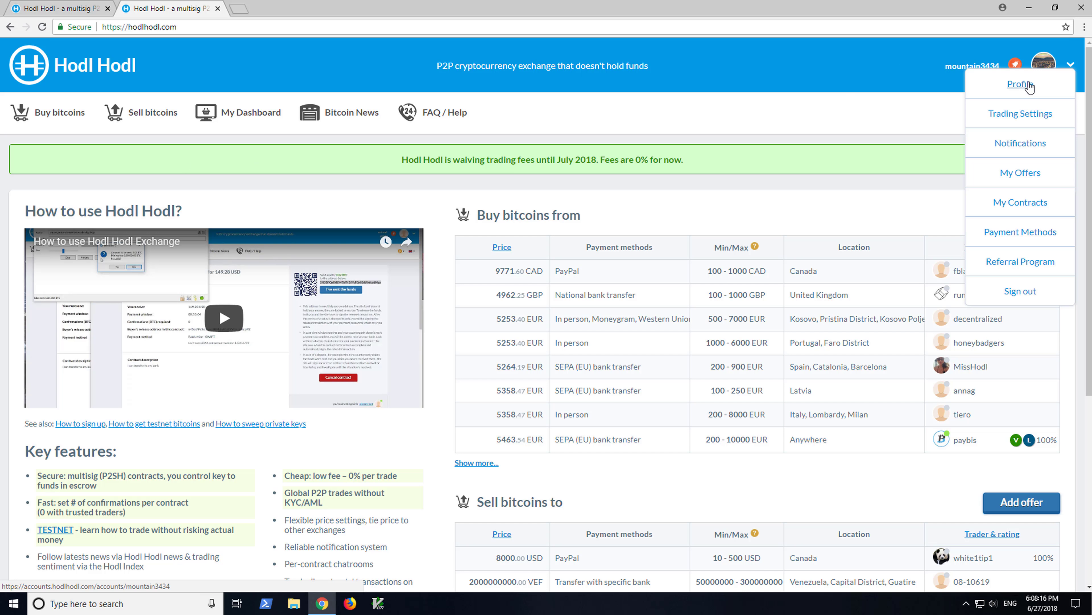
left_click(1028, 85)
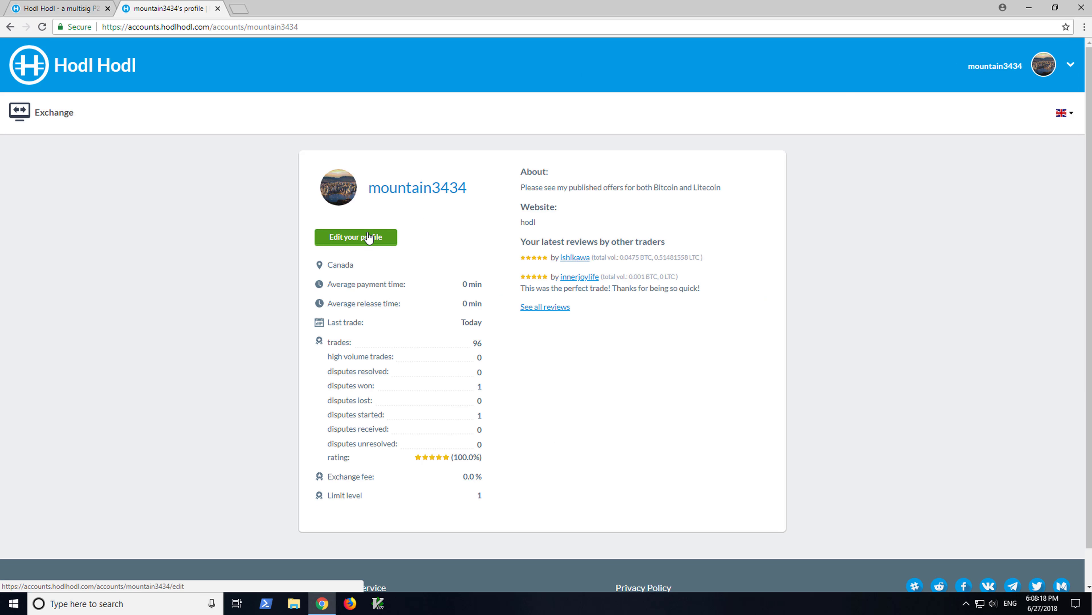
left_click(365, 238)
left_click(648, 169)
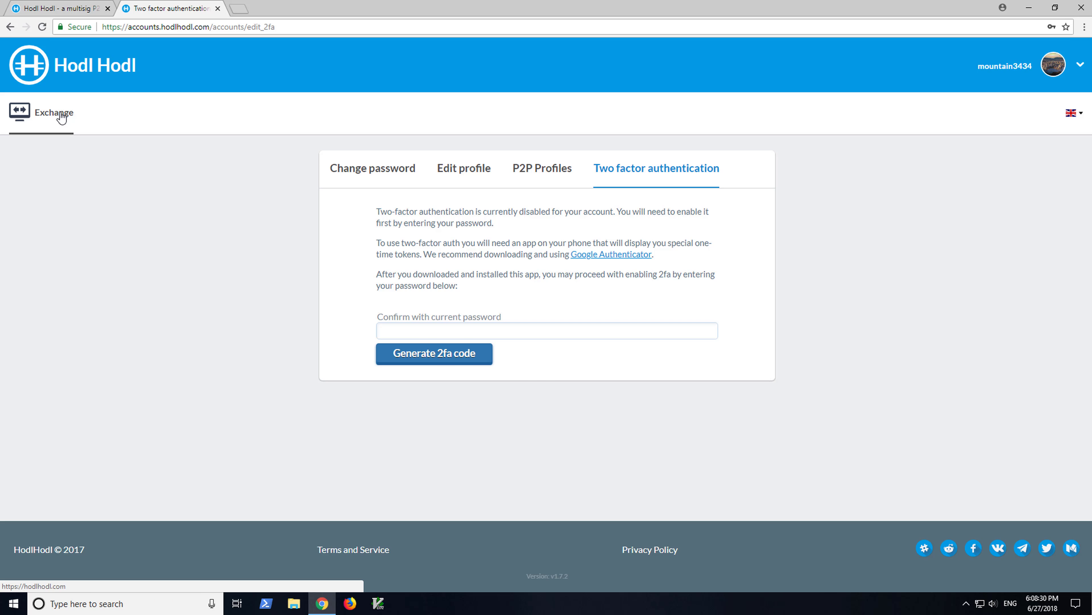
Step: On the Edit profile form, try the Regular email notification threshold, then restore Unimportant
left_click(450, 171)
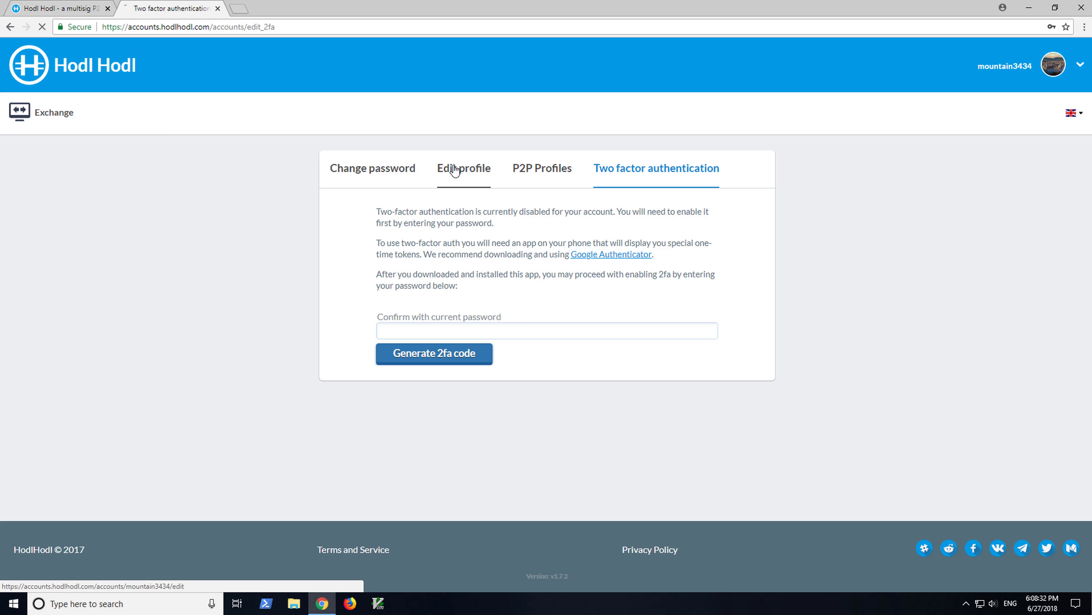
scroll(358, 283, "down", 3)
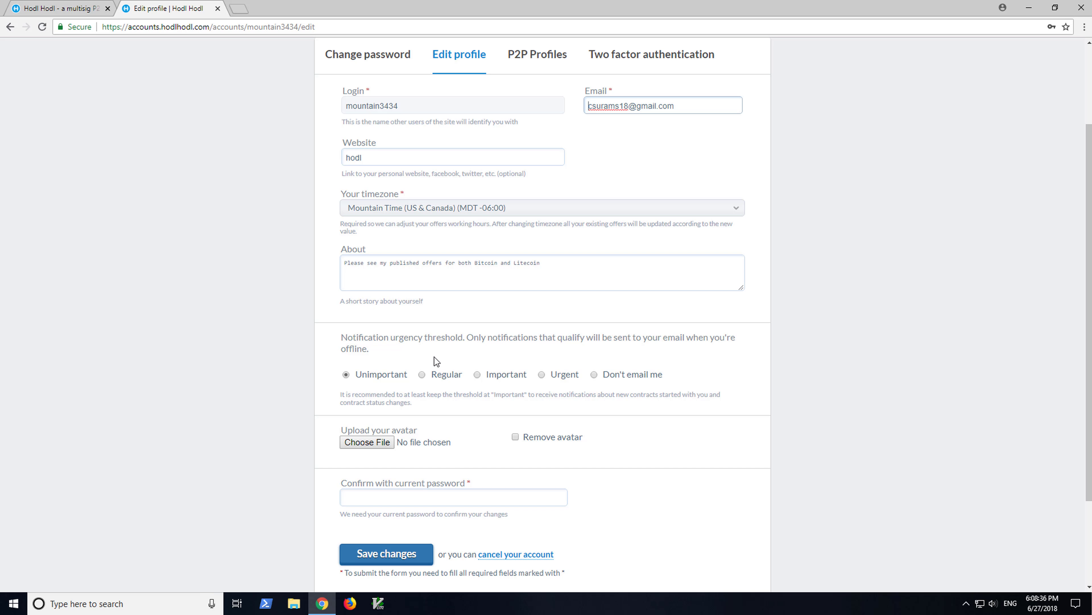
left_click(422, 375)
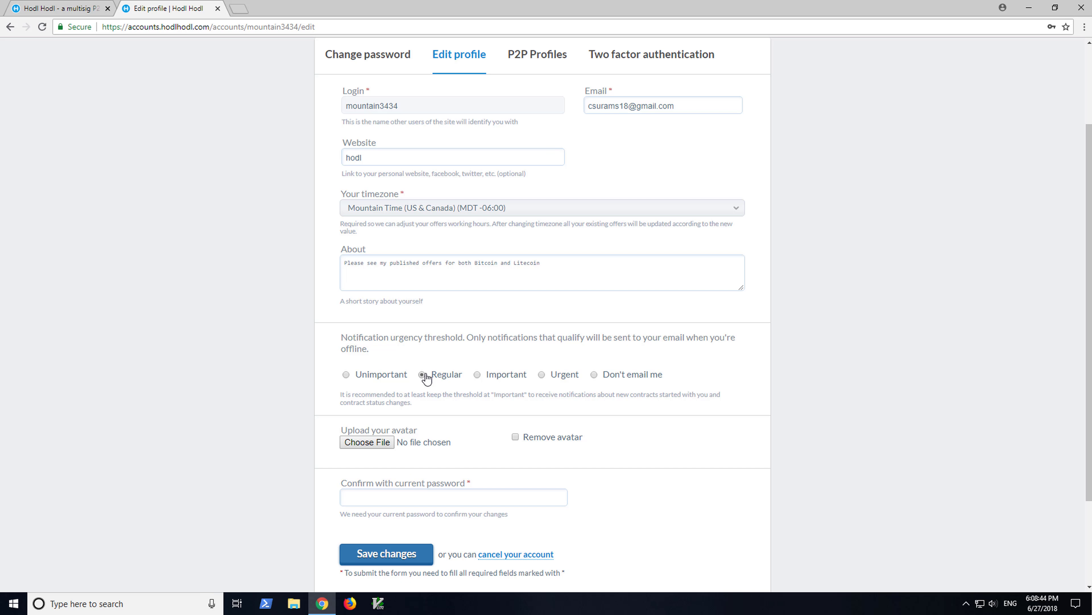
left_click(350, 376)
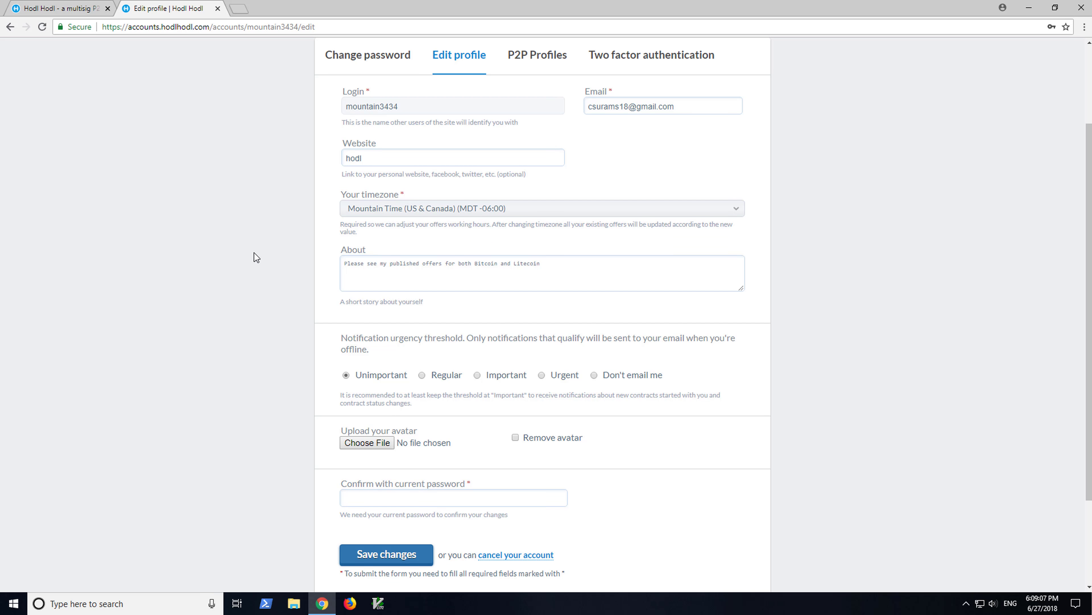
scroll(254, 253, "up", 3)
Step: Open Trading Settings from the avatar menu on the main exchange site
left_click(73, 16)
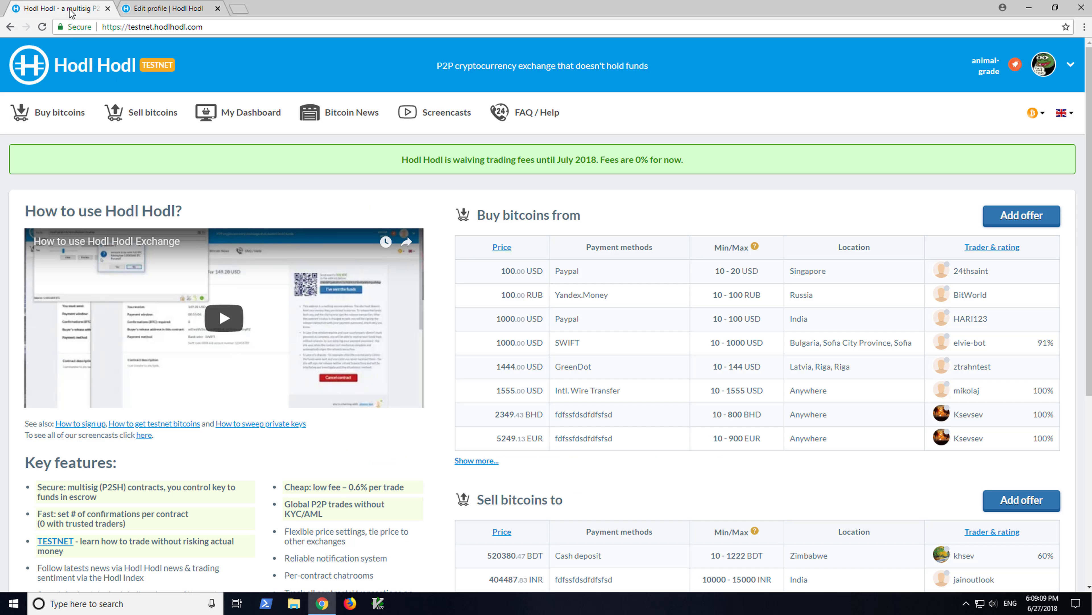
left_click(196, 9)
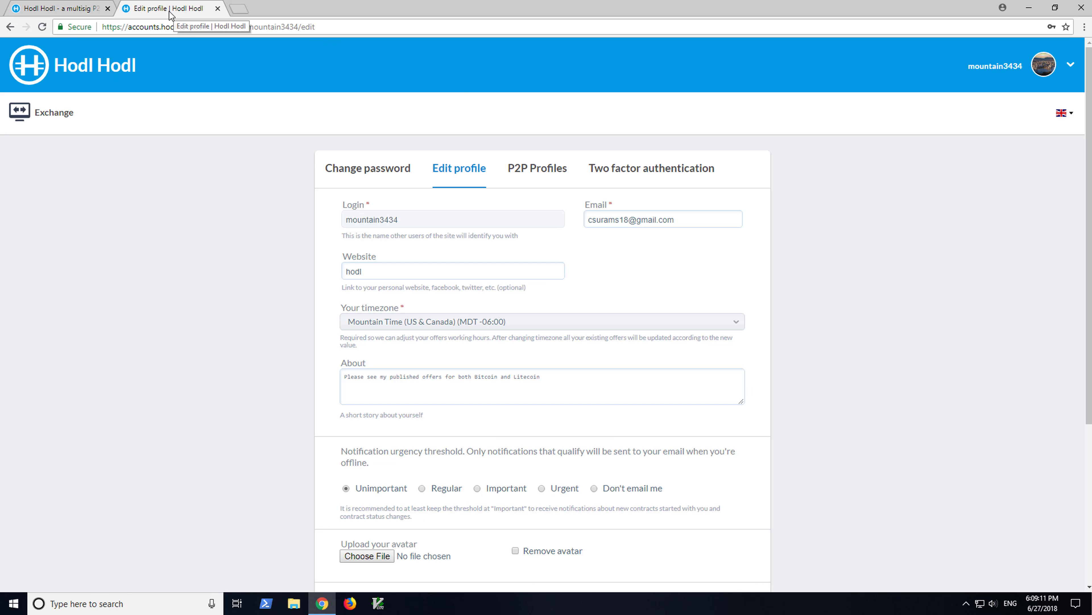
left_click(95, 75)
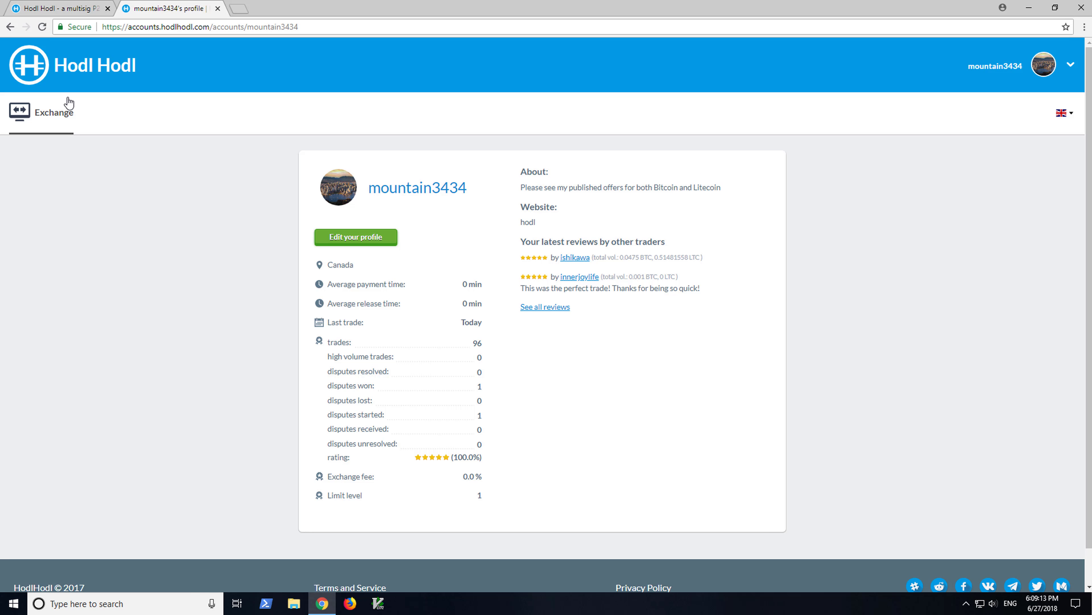
left_click(60, 112)
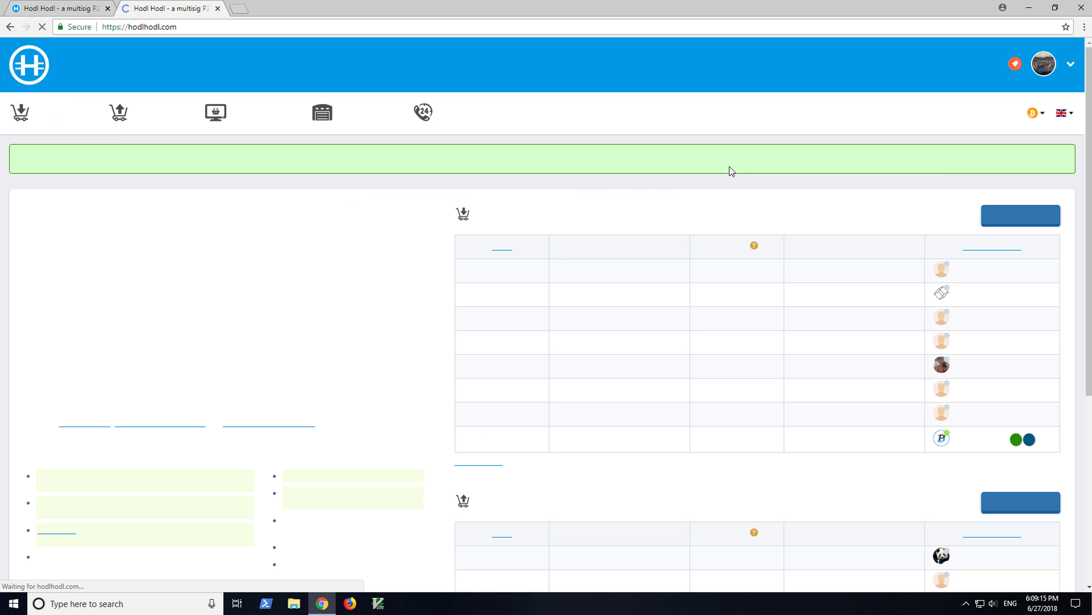
left_click(1043, 64)
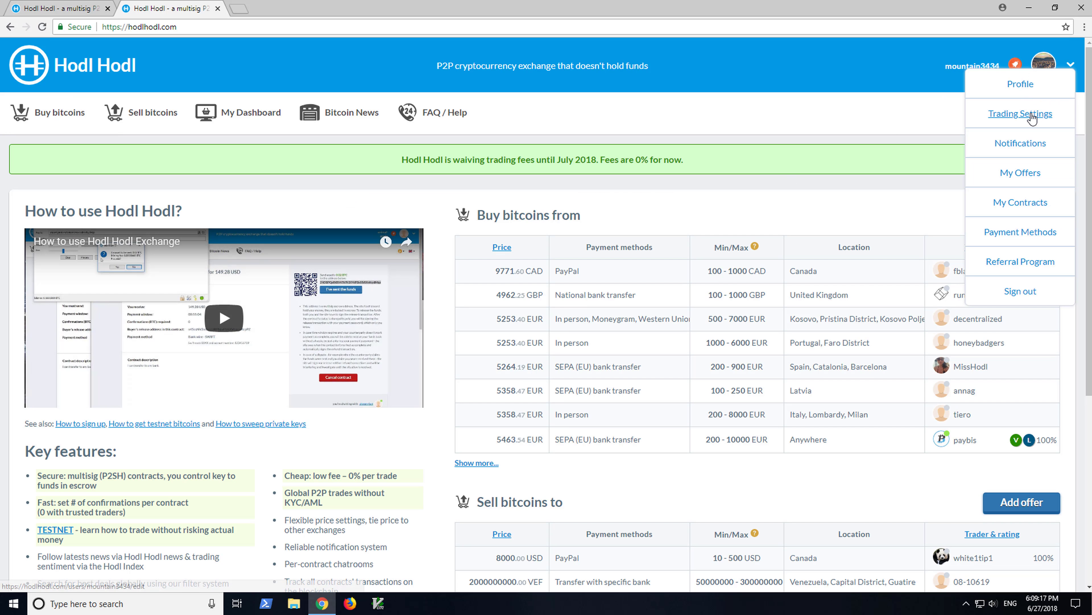
left_click(1026, 102)
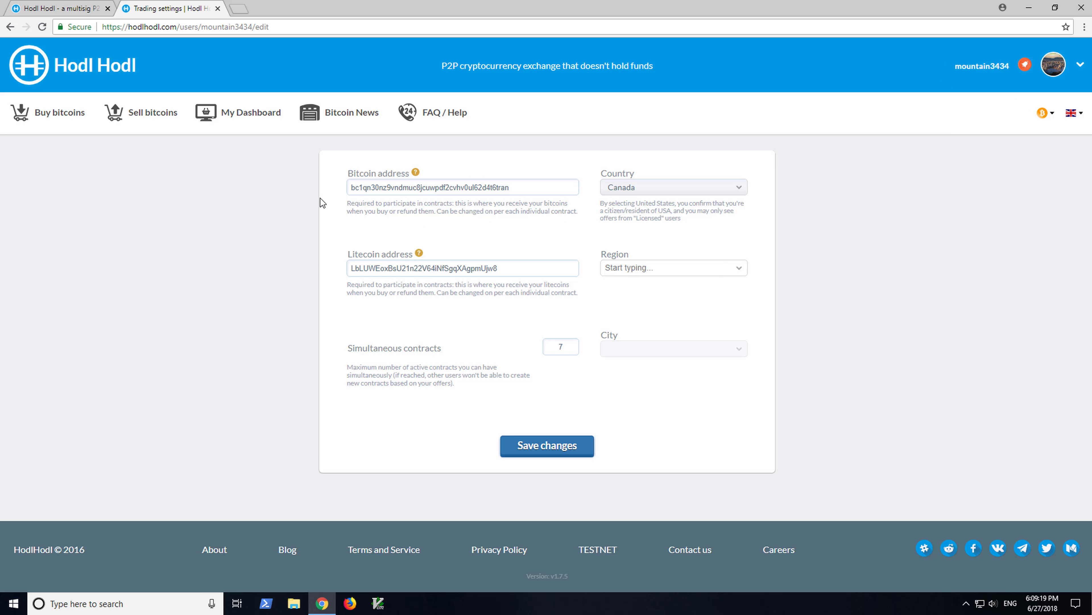
Step: Inspect the Bitcoin and Litecoin receiving addresses, then list the CAD buy offers
left_click(516, 191)
left_click_drag(525, 191, 335, 184)
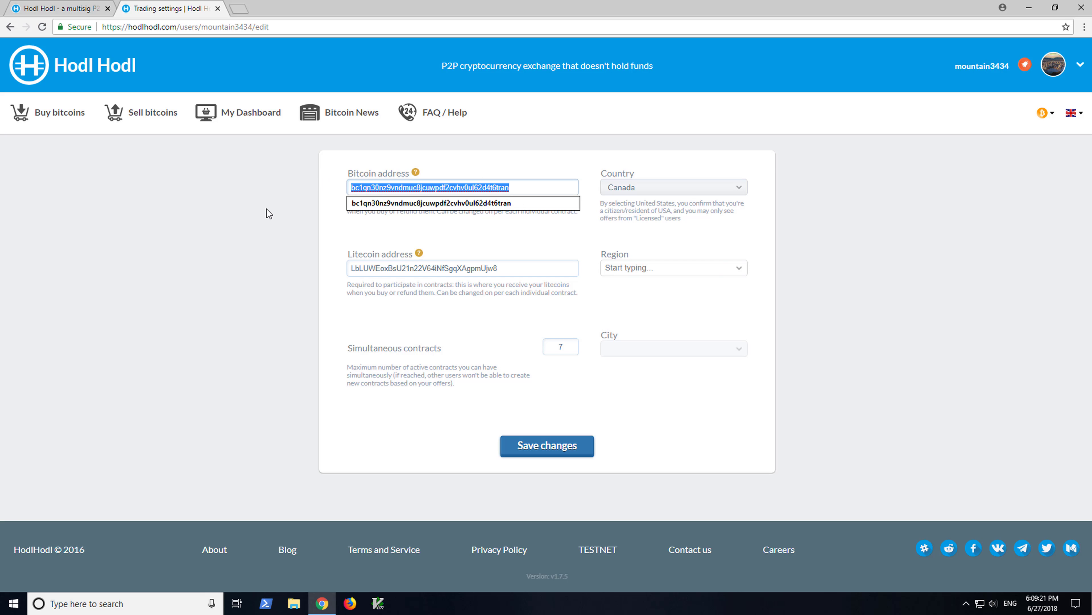
left_click(520, 271)
left_click_drag(520, 270, 299, 270)
left_click(299, 271)
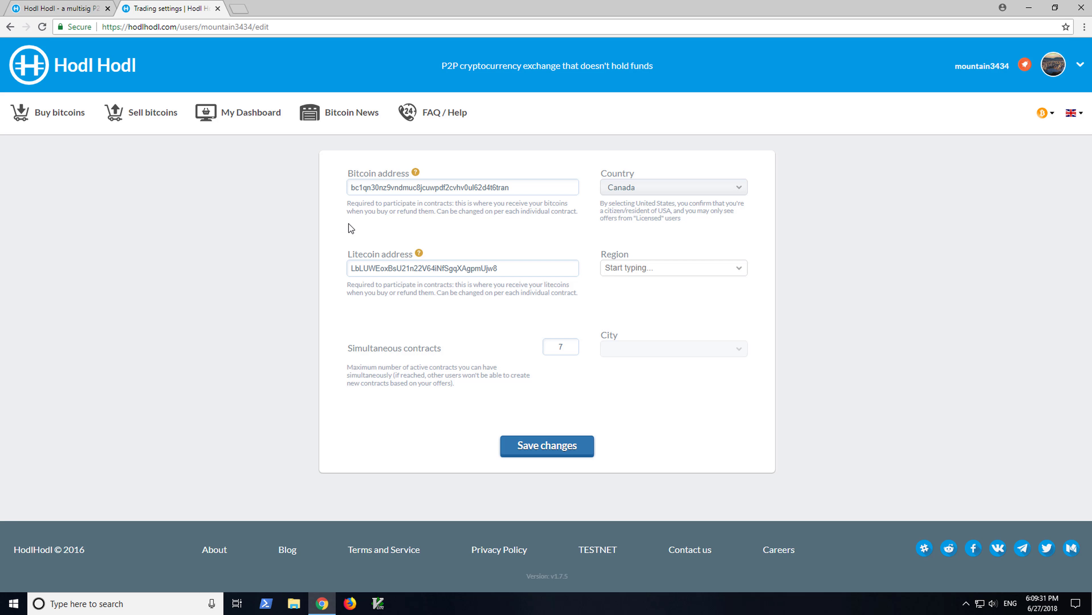
left_click(78, 124)
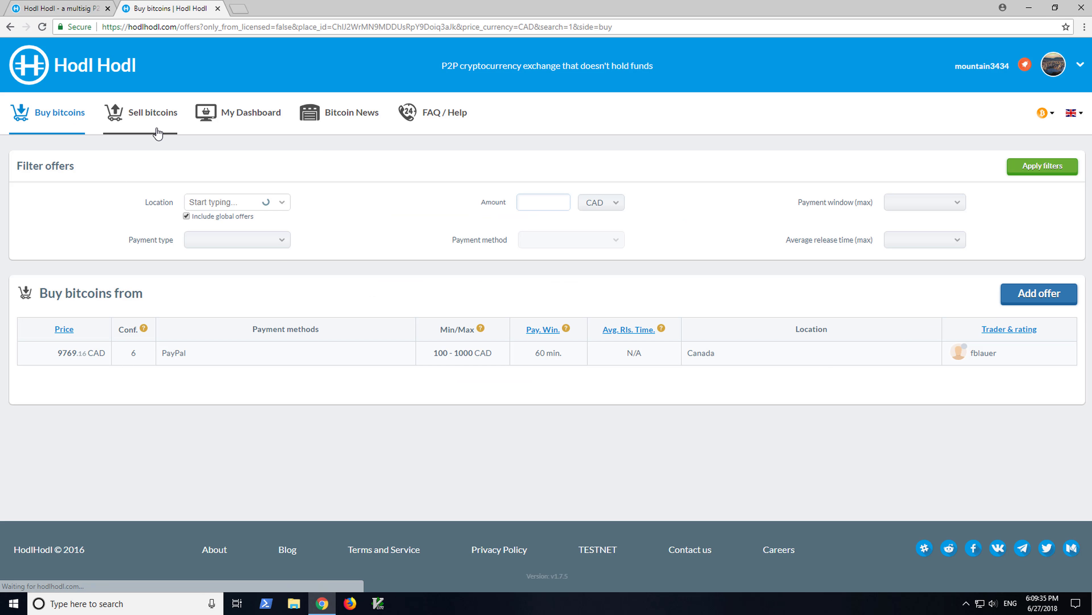
Step: Clear the Canada location and CAD currency filters and apply them to show global offers
left_click(185, 201)
key("Delete")
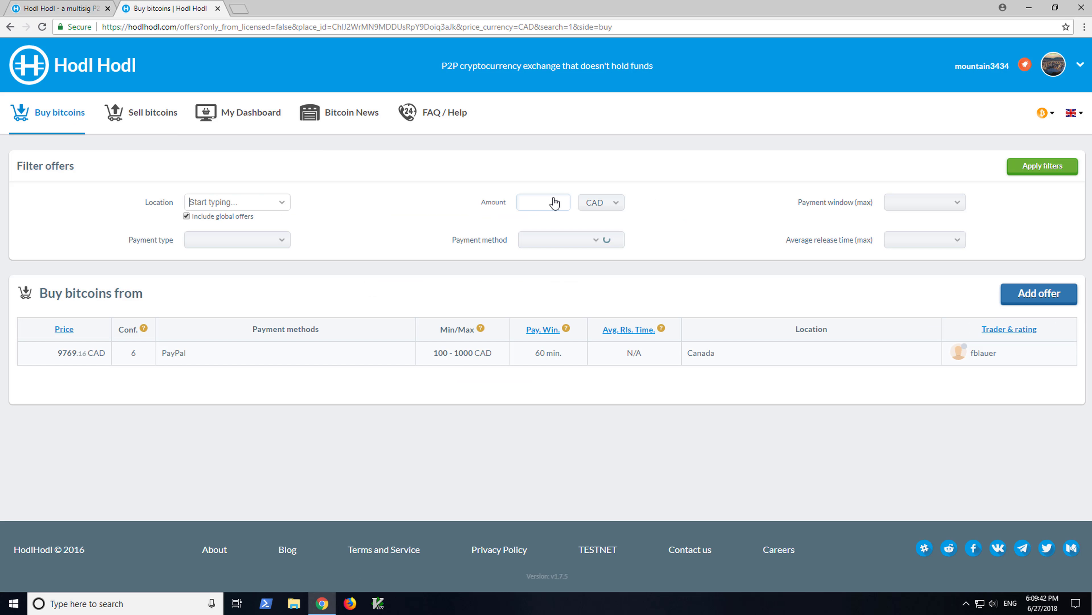
left_click(599, 203)
left_click_drag(635, 254, 634, 205)
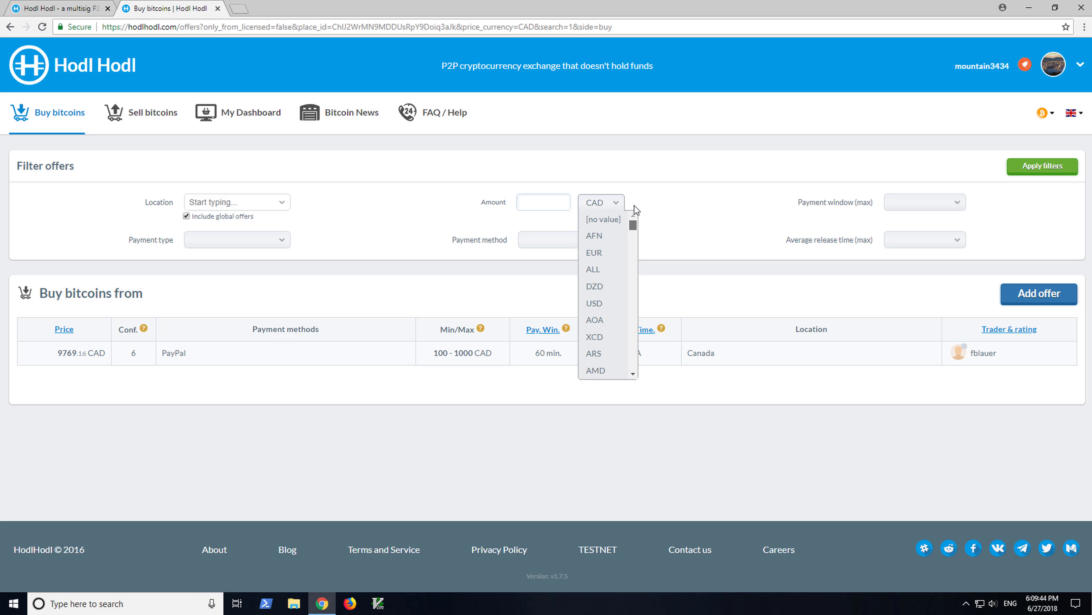
left_click(596, 217)
left_click(1030, 173)
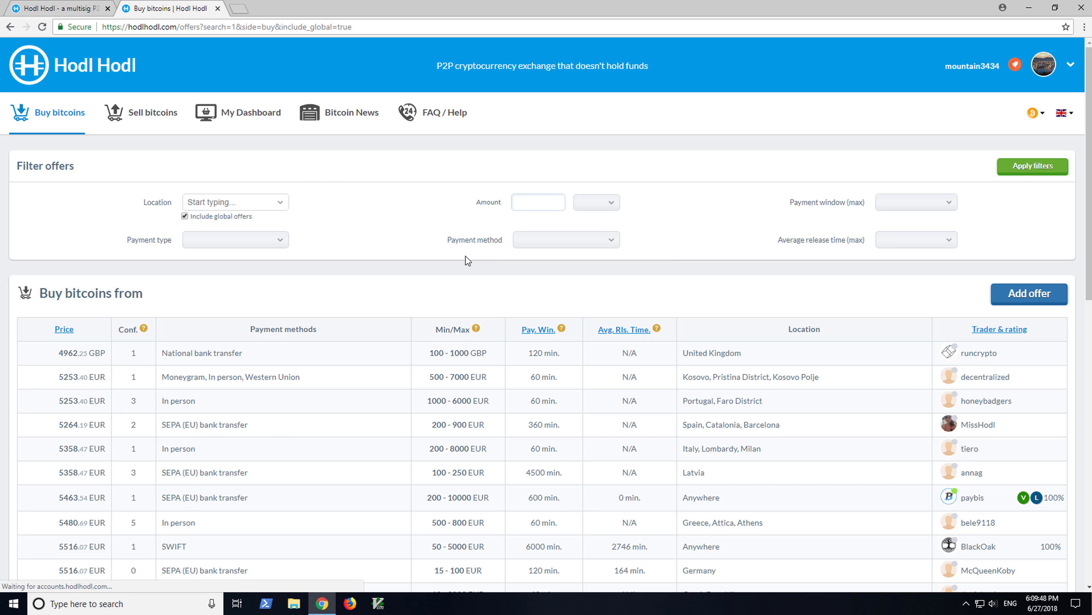
Step: Browse the global offers and open the FAQ / Help page in a new tab
scroll(690, 269, "down", 3)
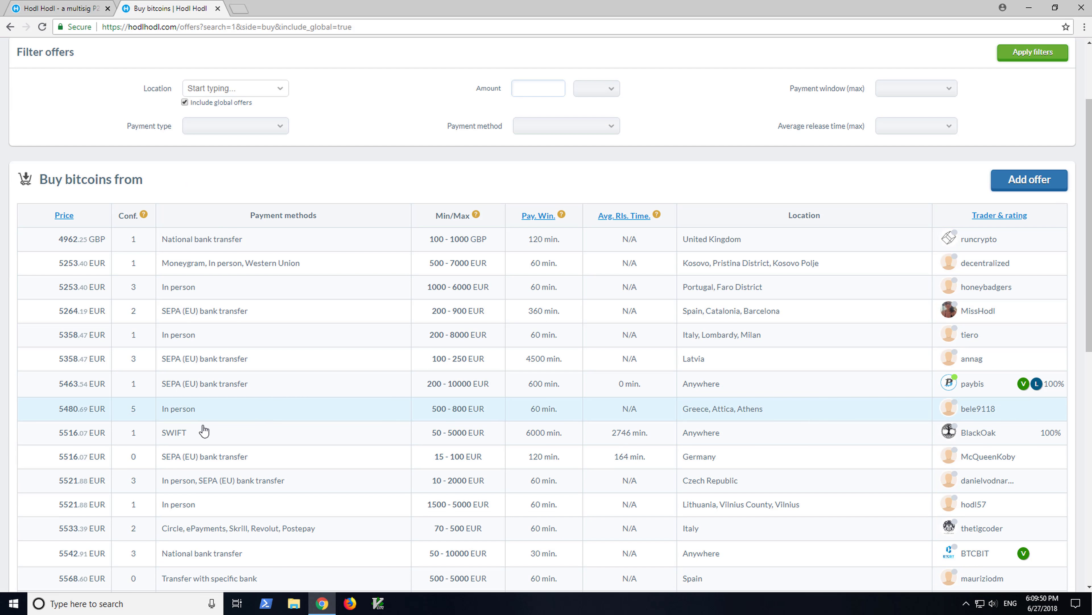
scroll(230, 291, "up", 3)
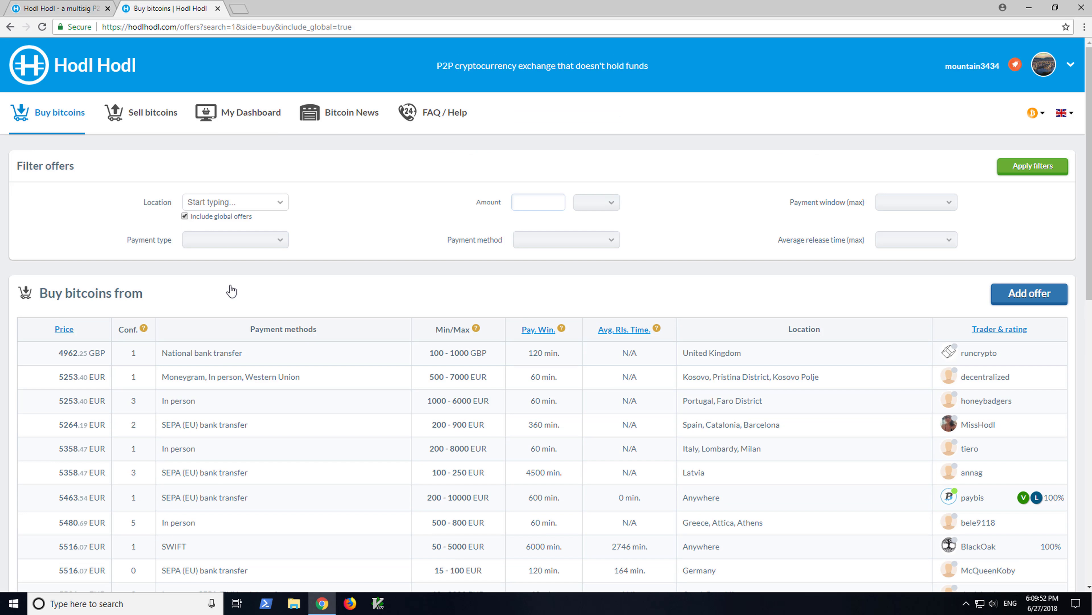
middle_click(434, 112)
Step: Open the Risk Classification guide from FAQ / Help, then start a new testnet offer
left_click(280, 8)
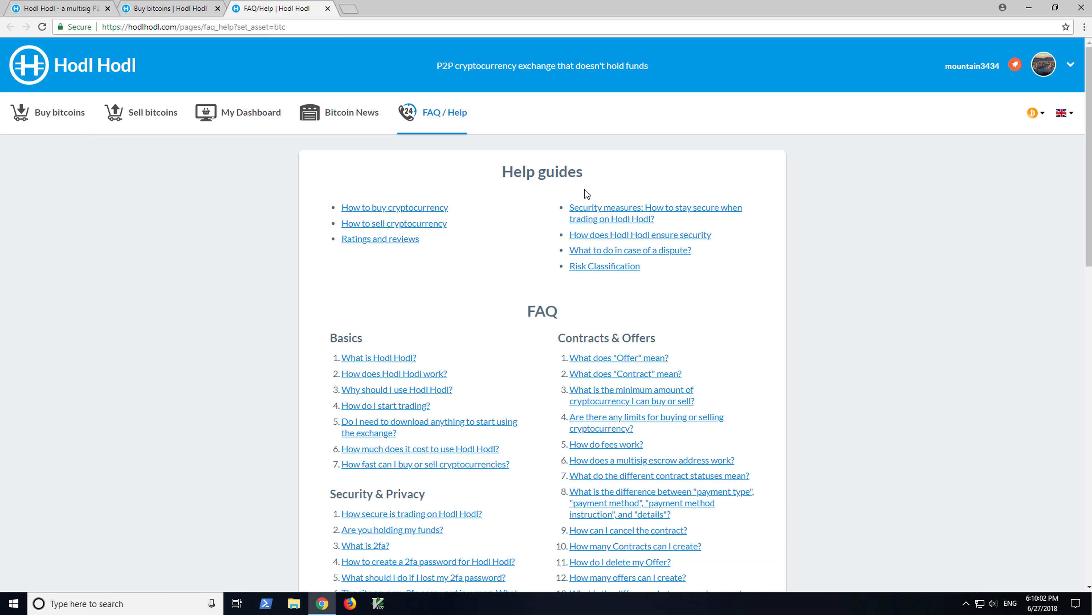
middle_click(610, 267)
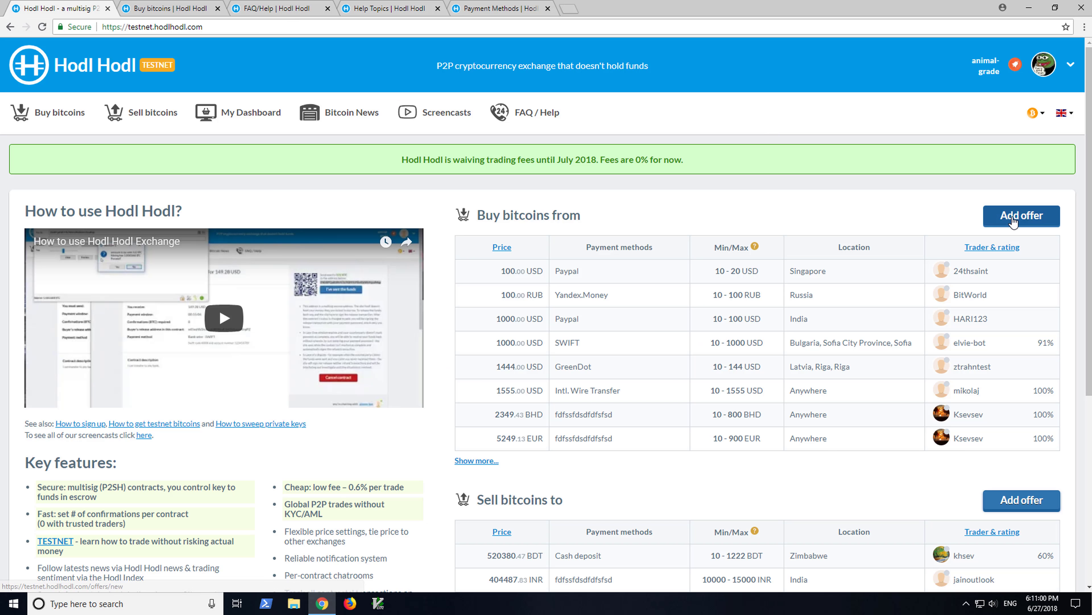
left_click(1014, 219)
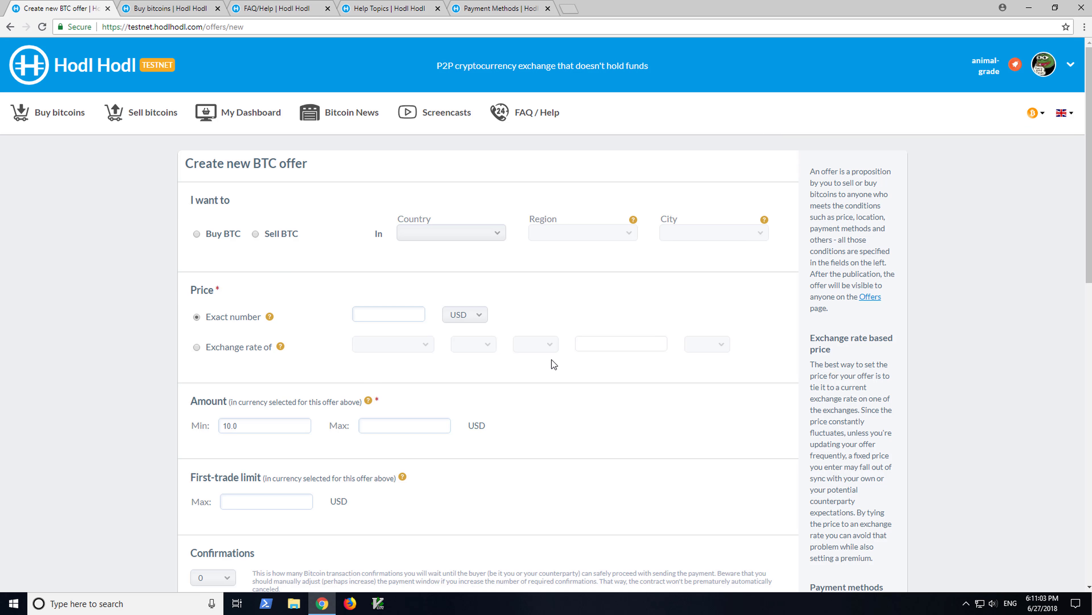
Step: Try a First-trade limit and a 10000 Payment window, then leave the payment window empty
scroll(515, 357, "down", 5)
left_click(271, 278)
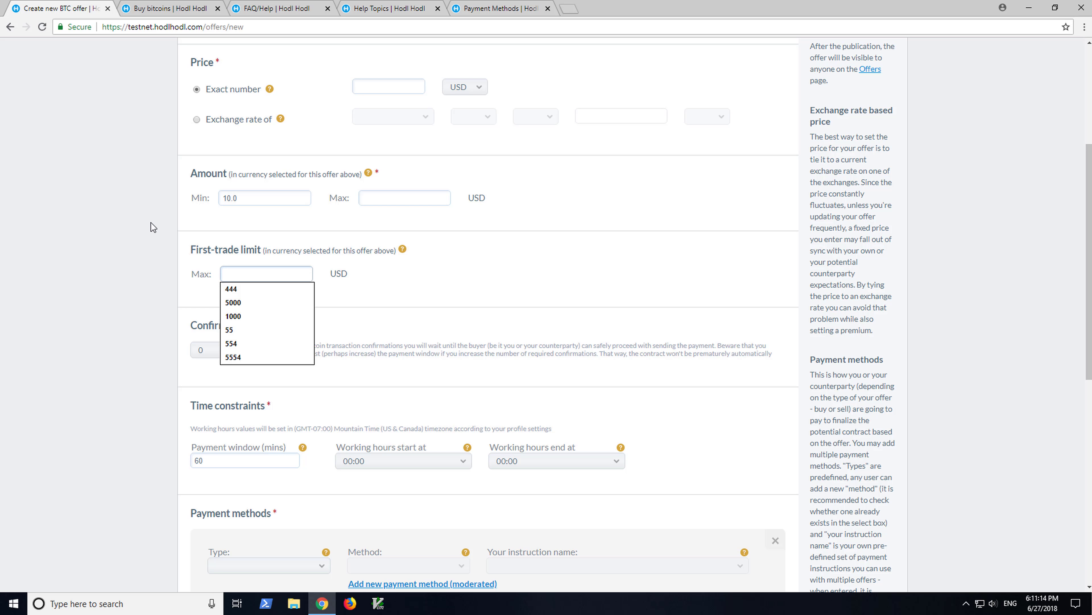
left_click(175, 294)
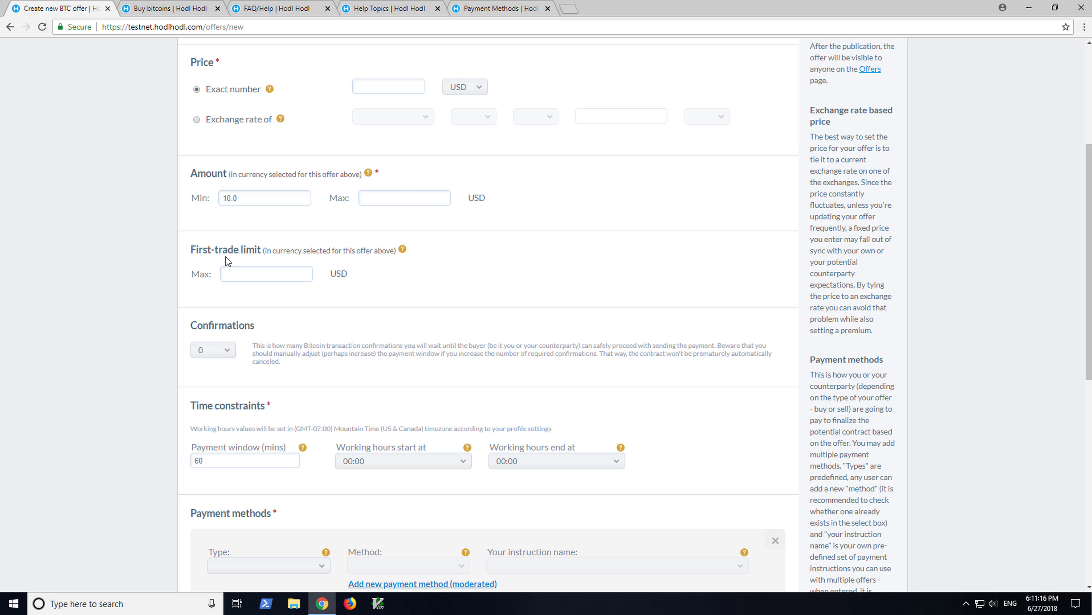
scroll(228, 261, "down", 4)
double_click(198, 289)
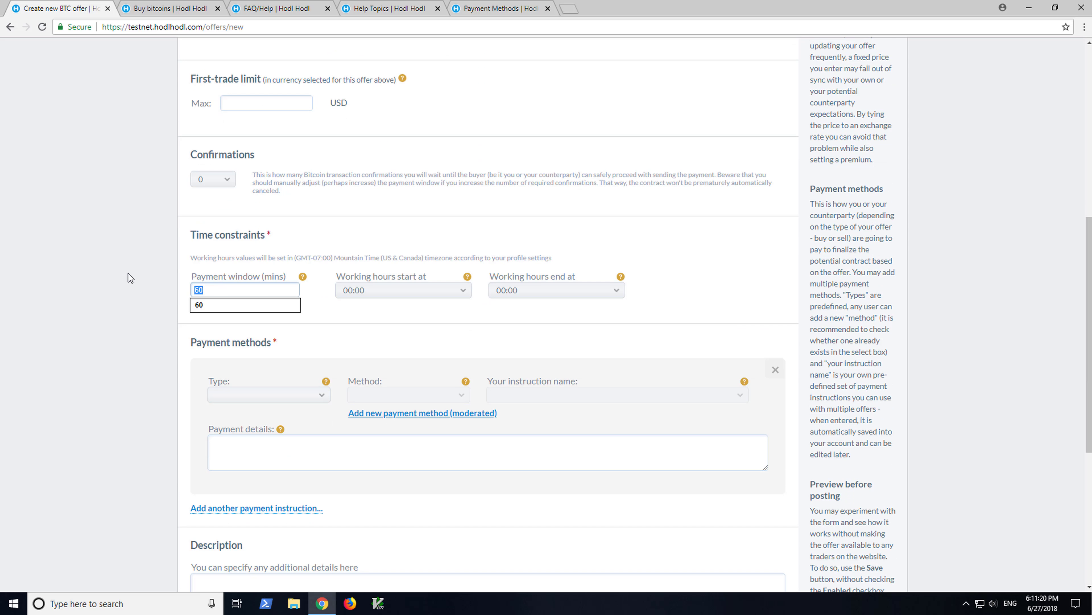
left_click(128, 273)
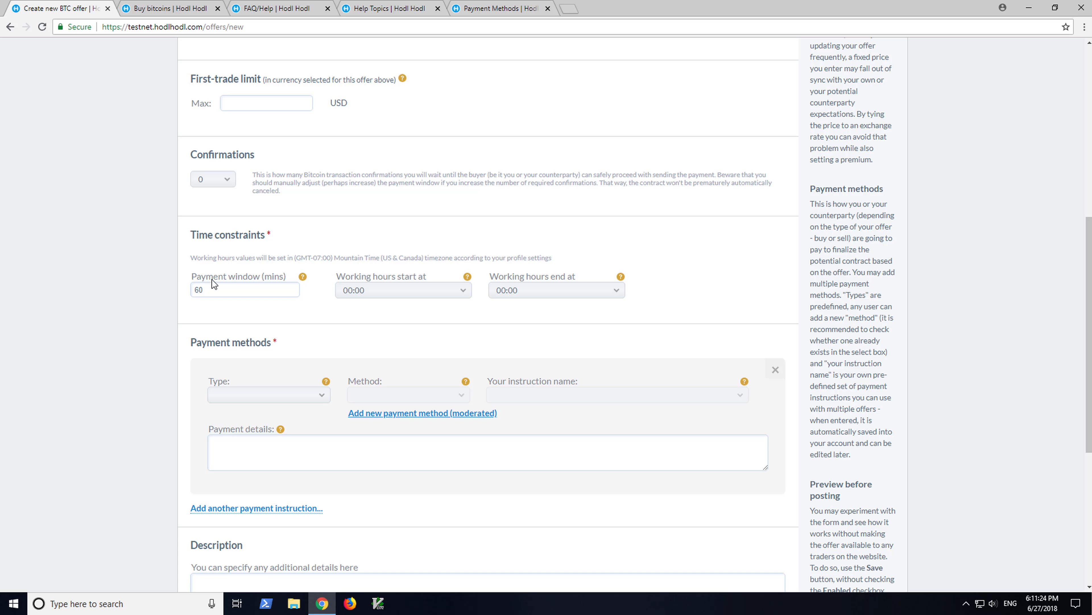
double_click(205, 289)
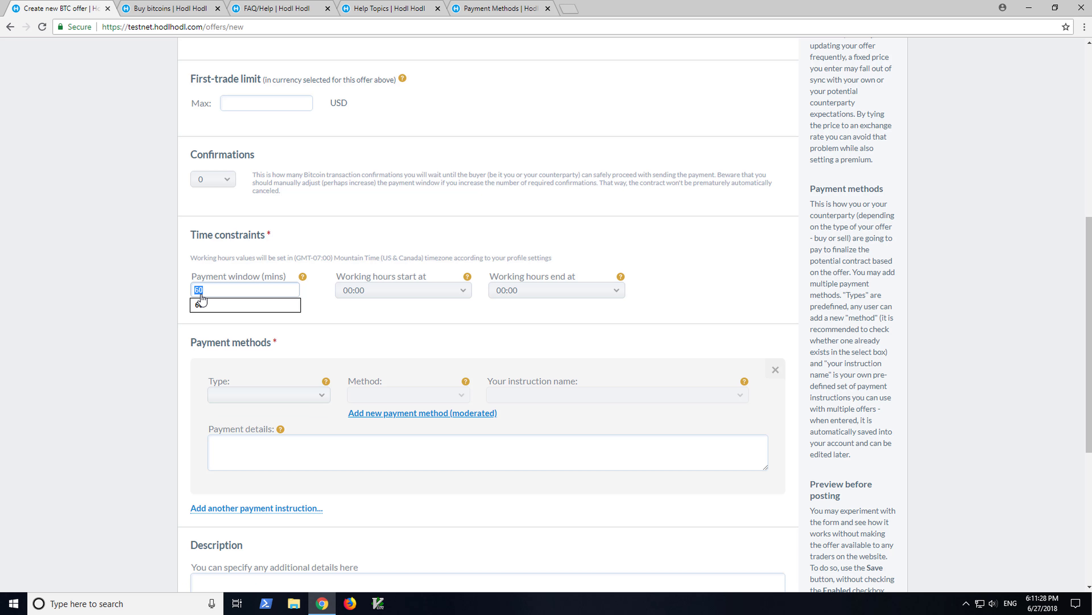
type("10000")
key("BackSpace")
key("BackSpace")
key("BackSpace")
key("BackSpace")
key("BackSpace")
Step: Set the offer's Confirmations to 1
left_click(217, 180)
left_click(221, 217)
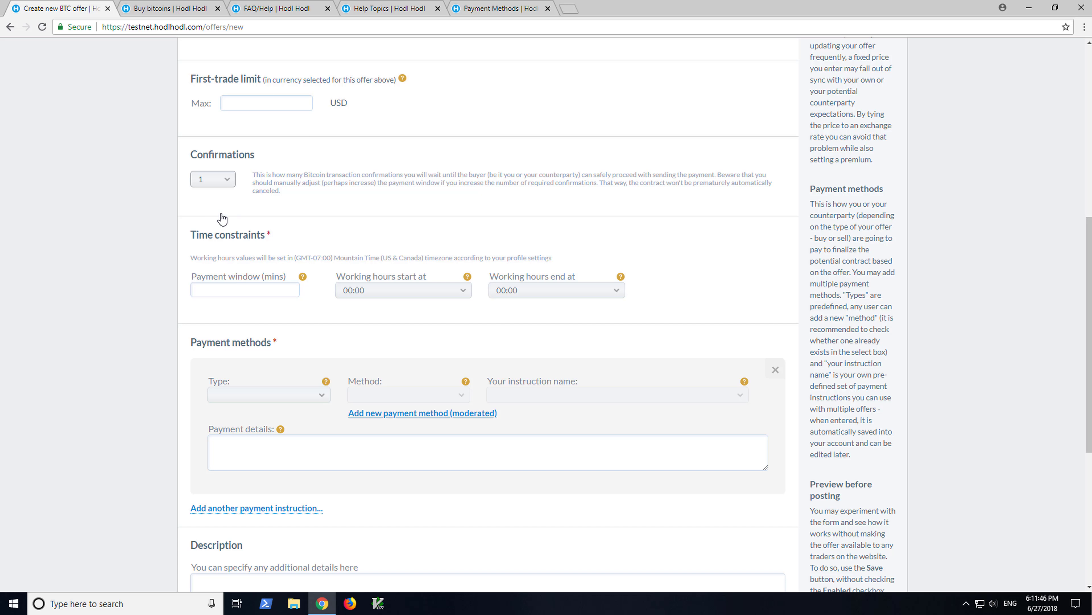
left_click(212, 181)
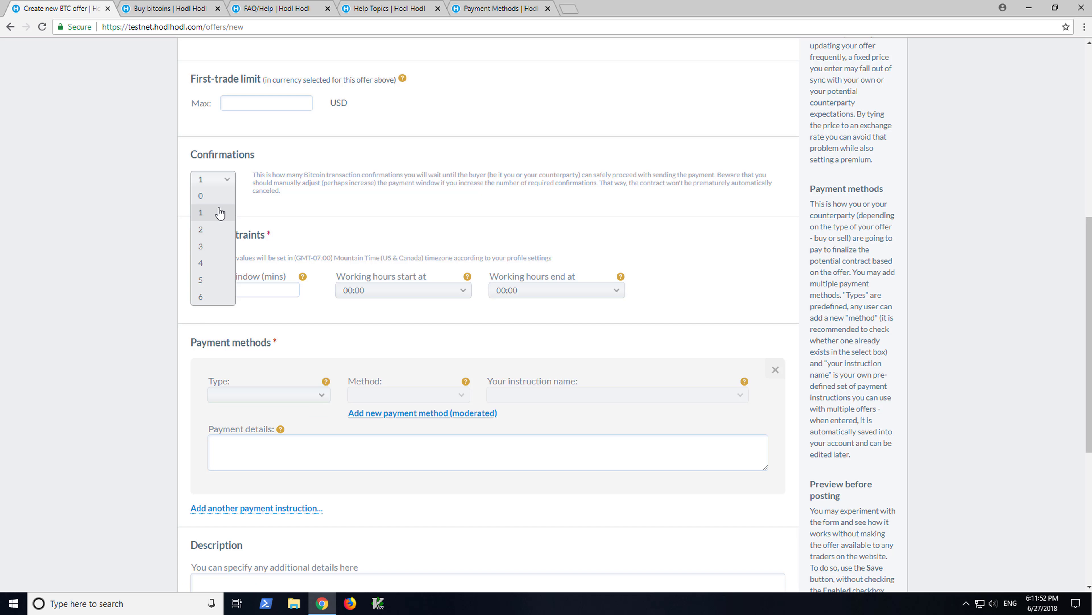
left_click(219, 212)
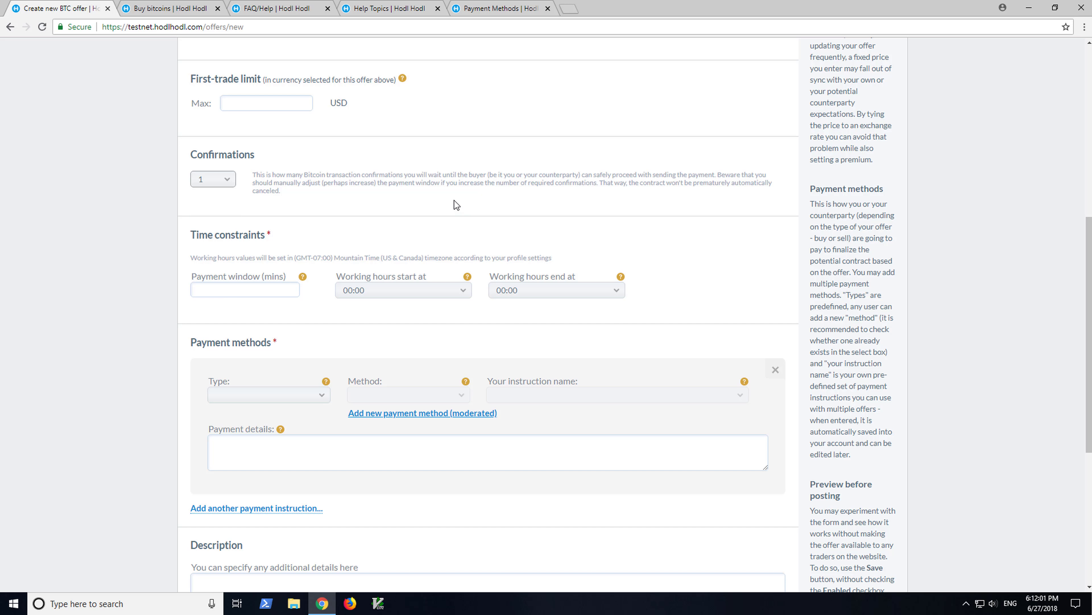
scroll(456, 205, "up", 7)
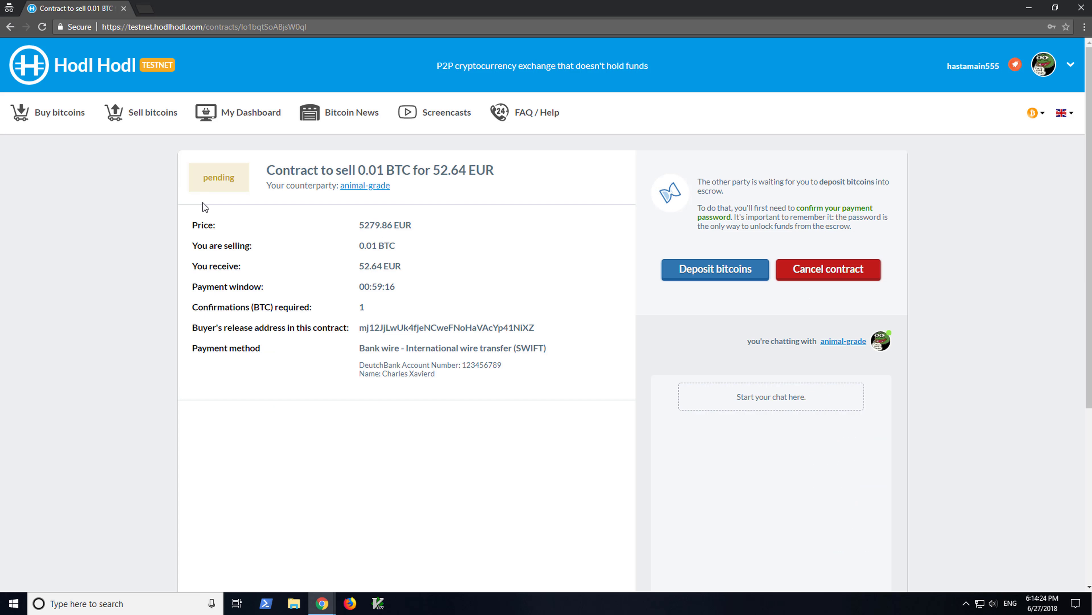
Step: Start the bitcoin escrow deposit, confirming with the account's payment password
left_click(690, 280)
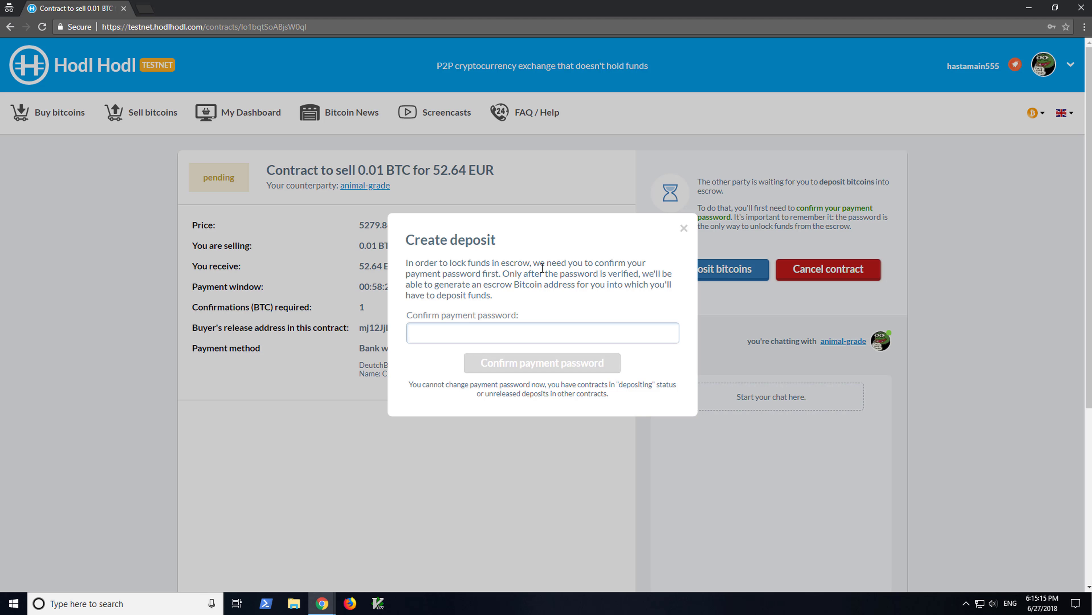
type("•••••••••••")
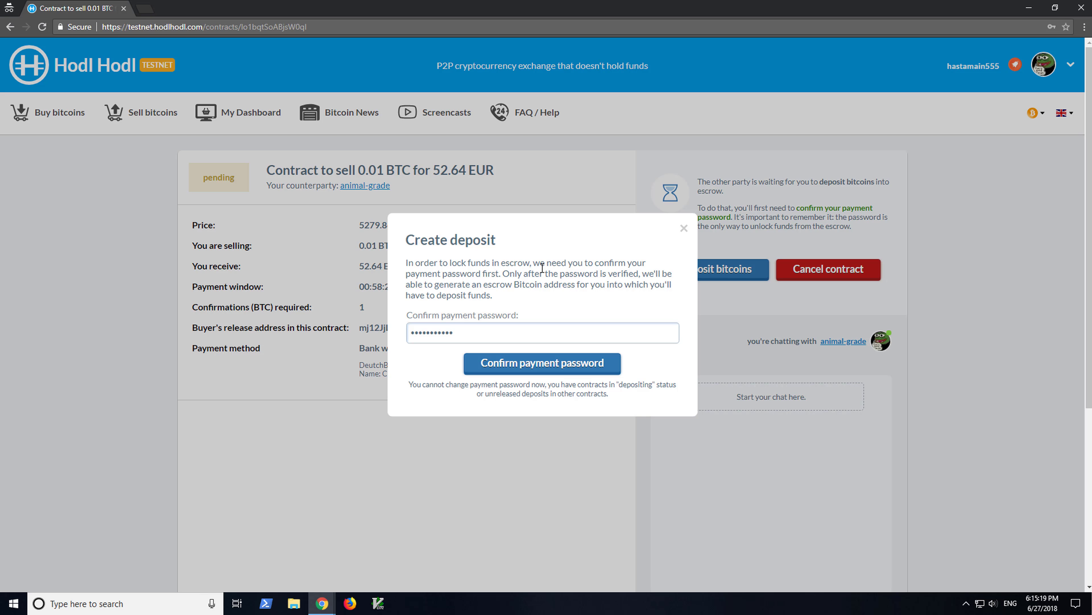
key("Return")
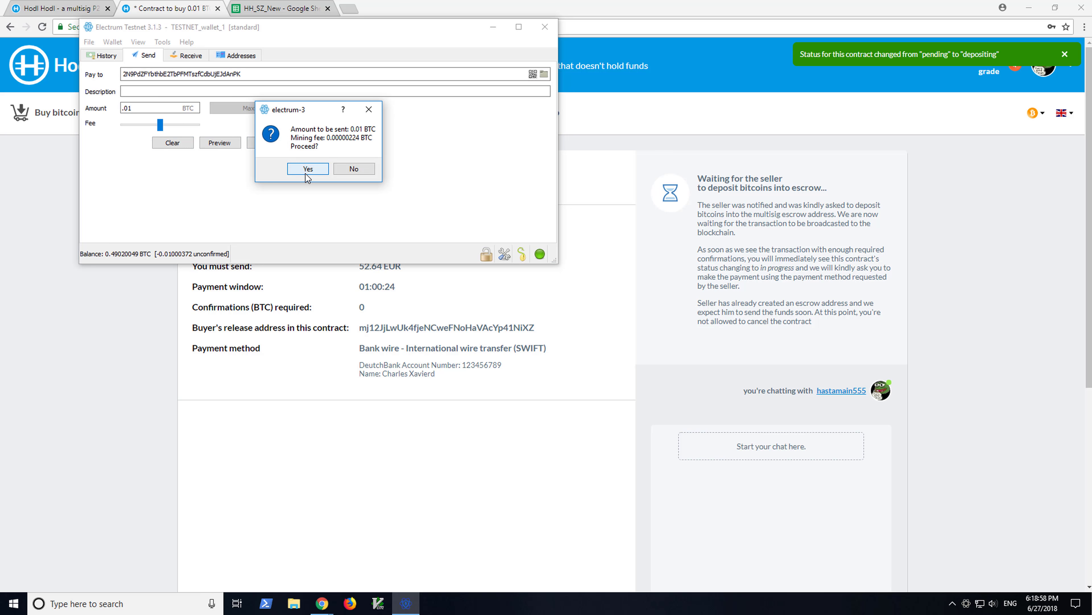
Step: Confirm the 0.01 BTC Electrum payment to escrow and dismiss the Payment sent notice
left_click(306, 168)
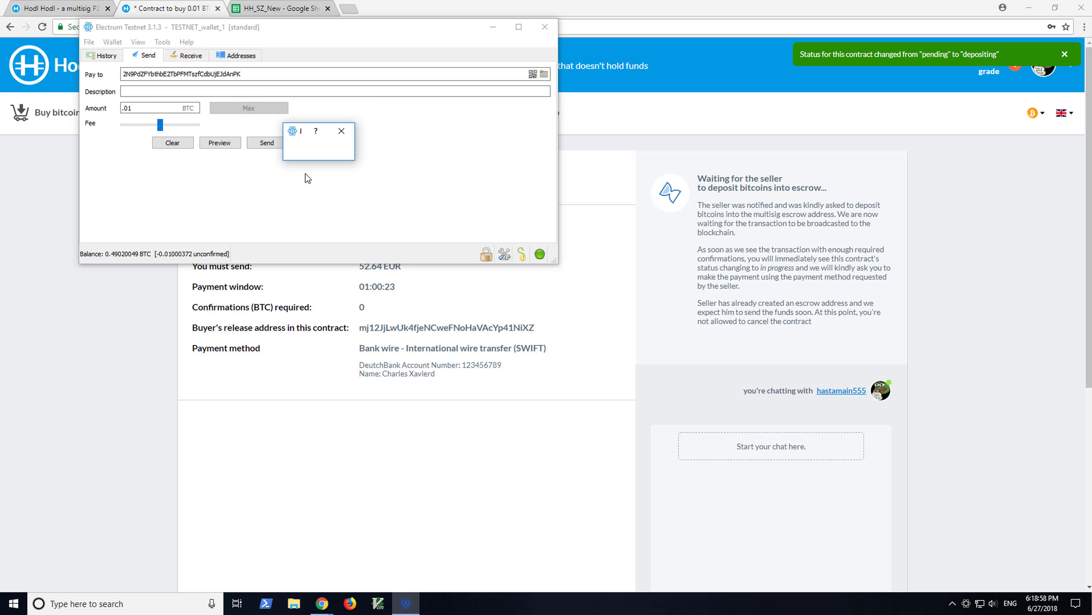
left_click(428, 167)
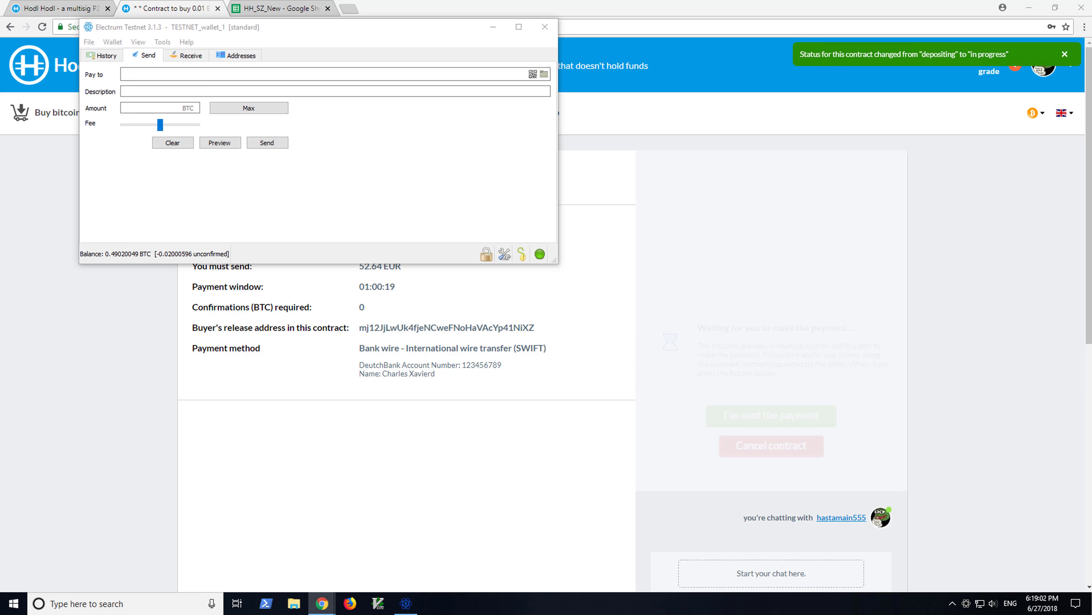
left_click(545, 27)
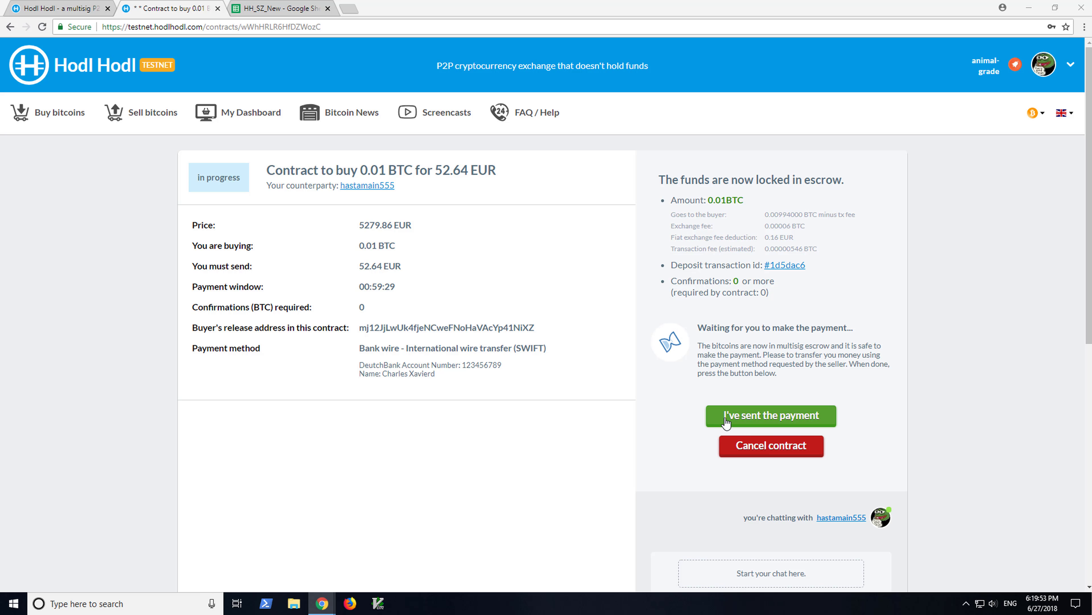
Step: View the unconfirmed deposit transaction on Blocktrail, then mark the buyer's payment as sent
middle_click(784, 265)
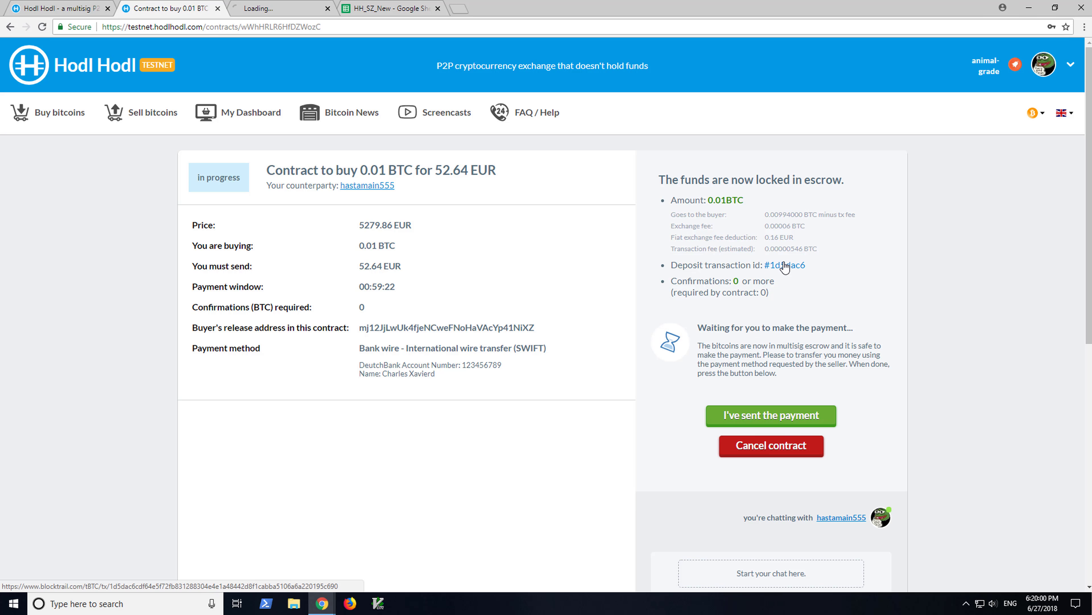
left_click(278, 12)
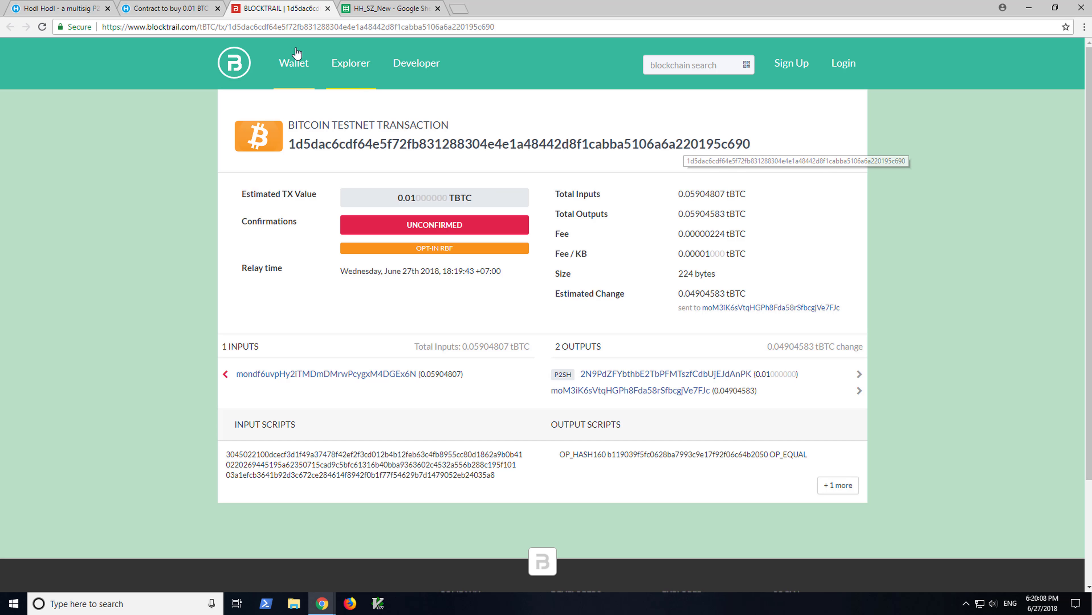
left_click(173, 9)
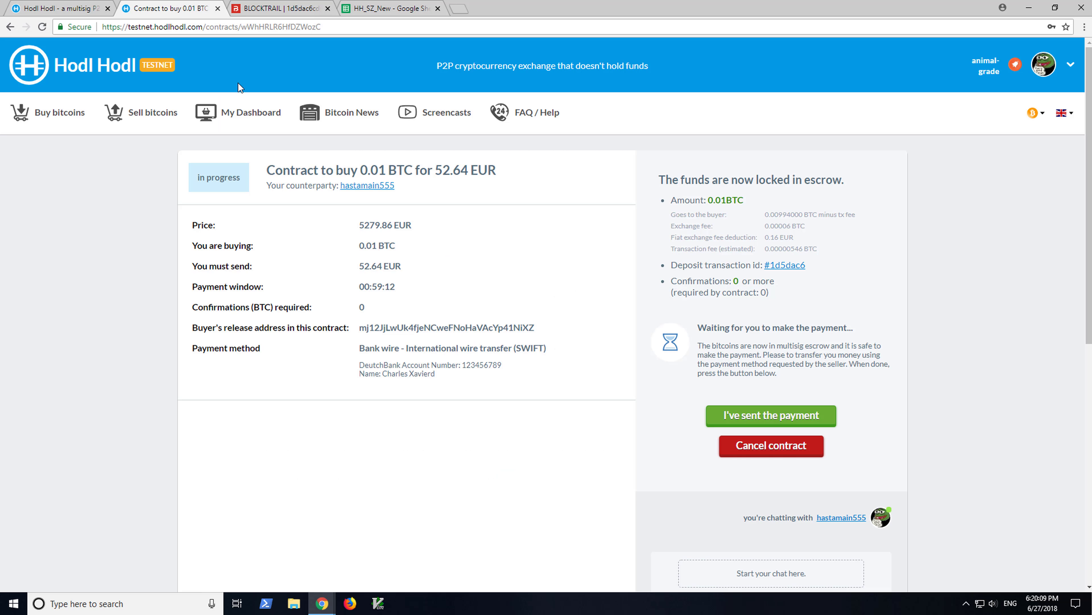
left_click(754, 416)
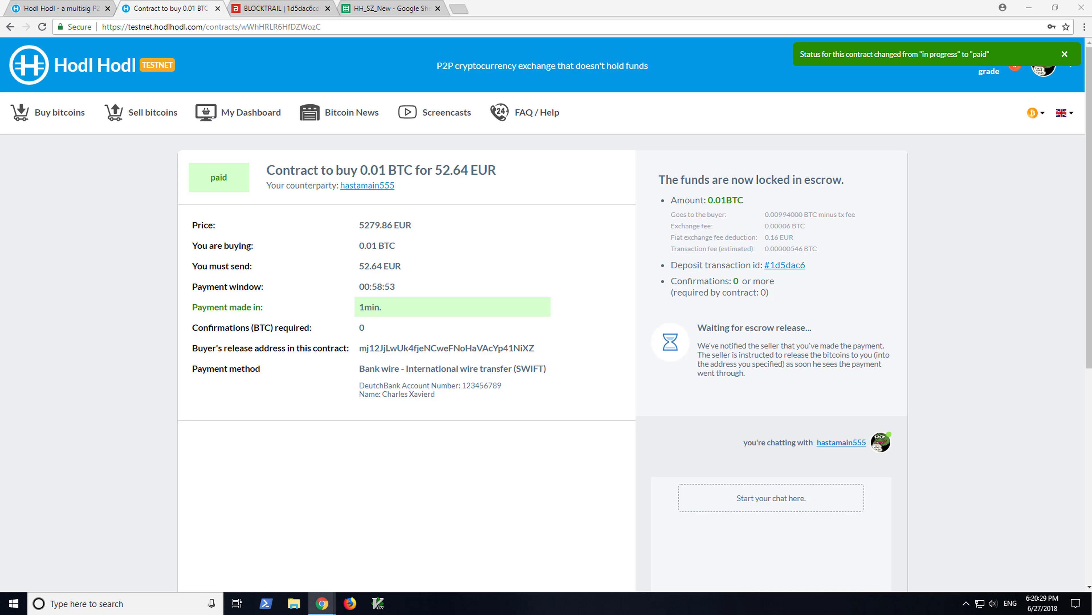
Step: Switch to the seller's incognito window showing the paid 0.01 BTC contract
key("alt+Tab")
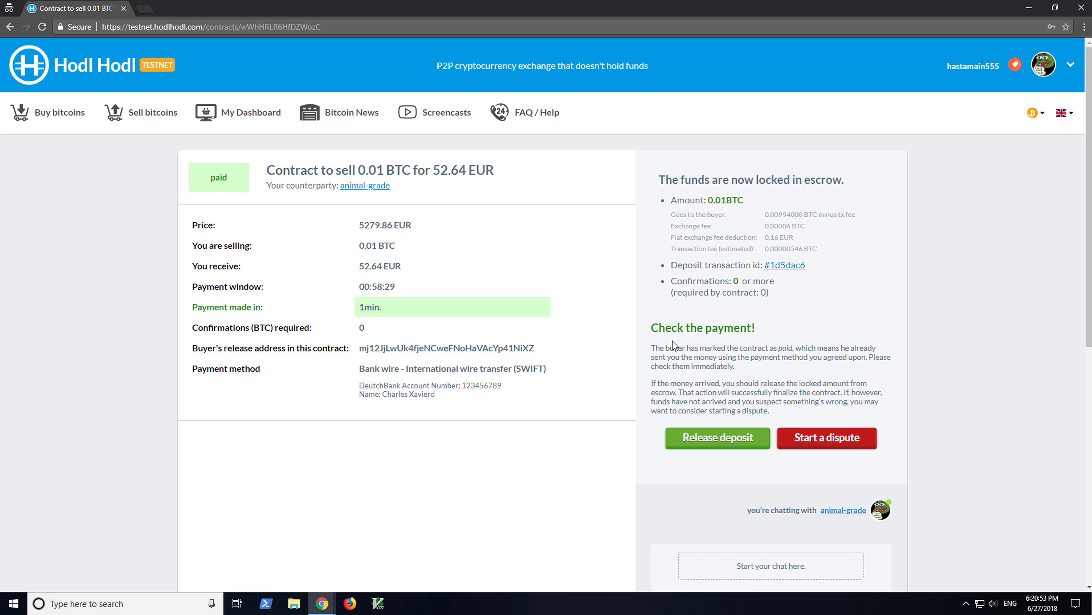
Step: Release the 0.01 BTC escrow deposit to the buyer, confirming with the payment password
left_click(718, 444)
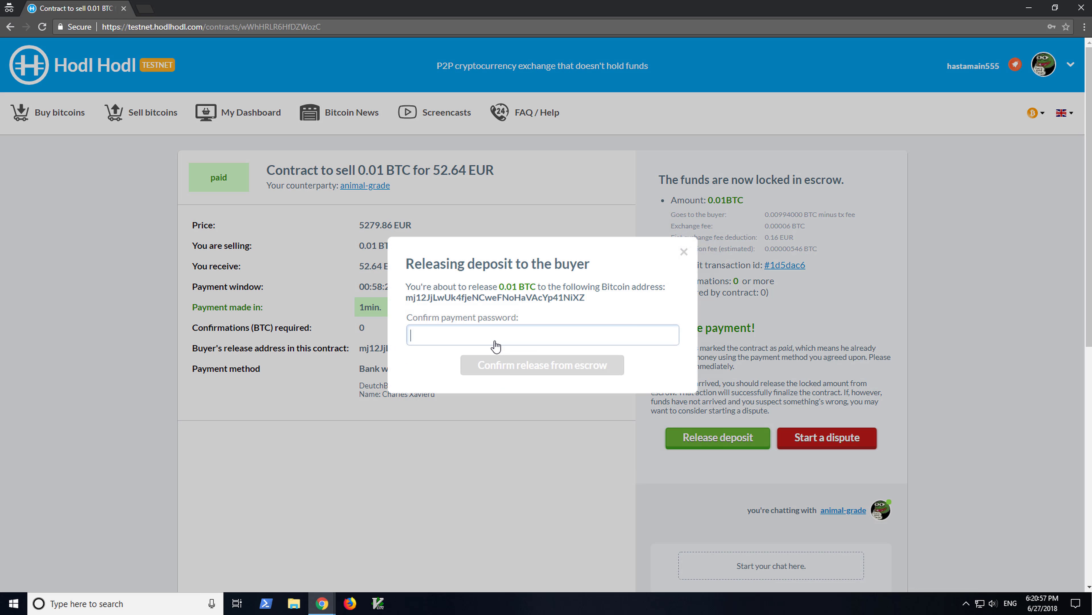
type("•••••••••••")
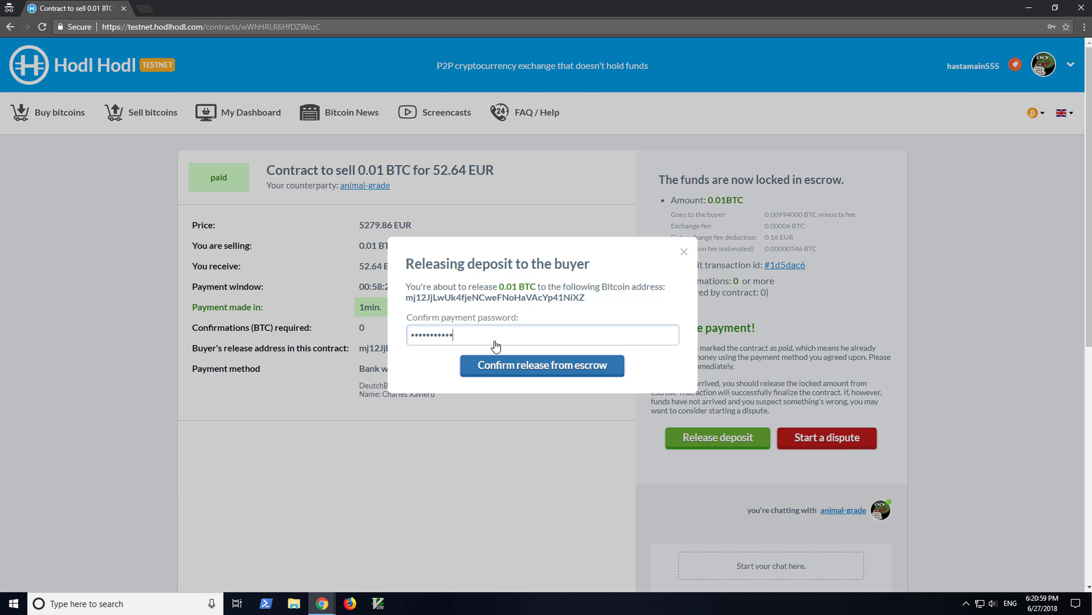
key("Return")
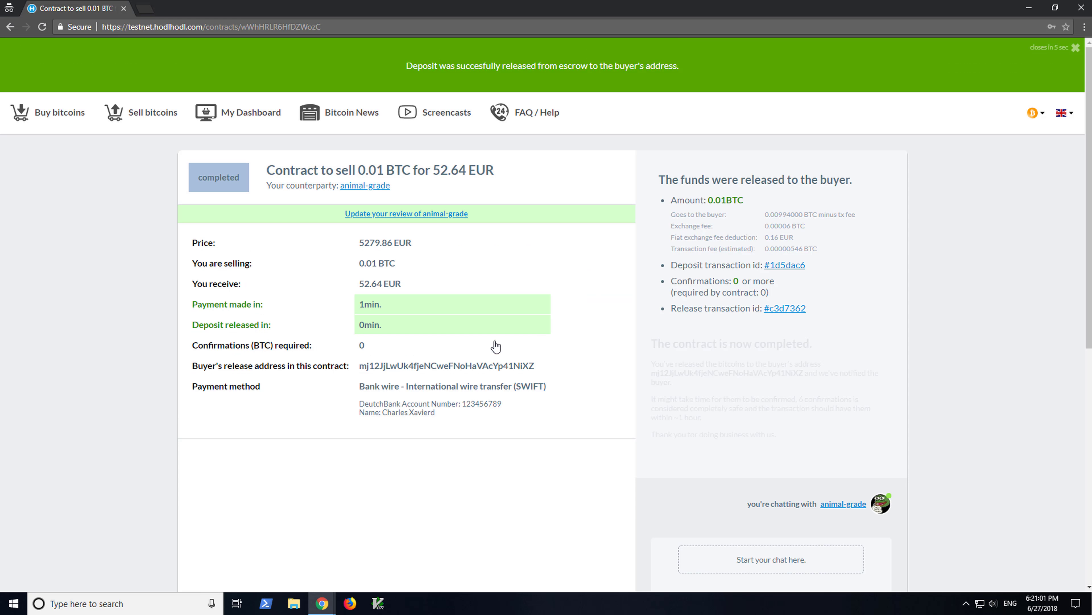